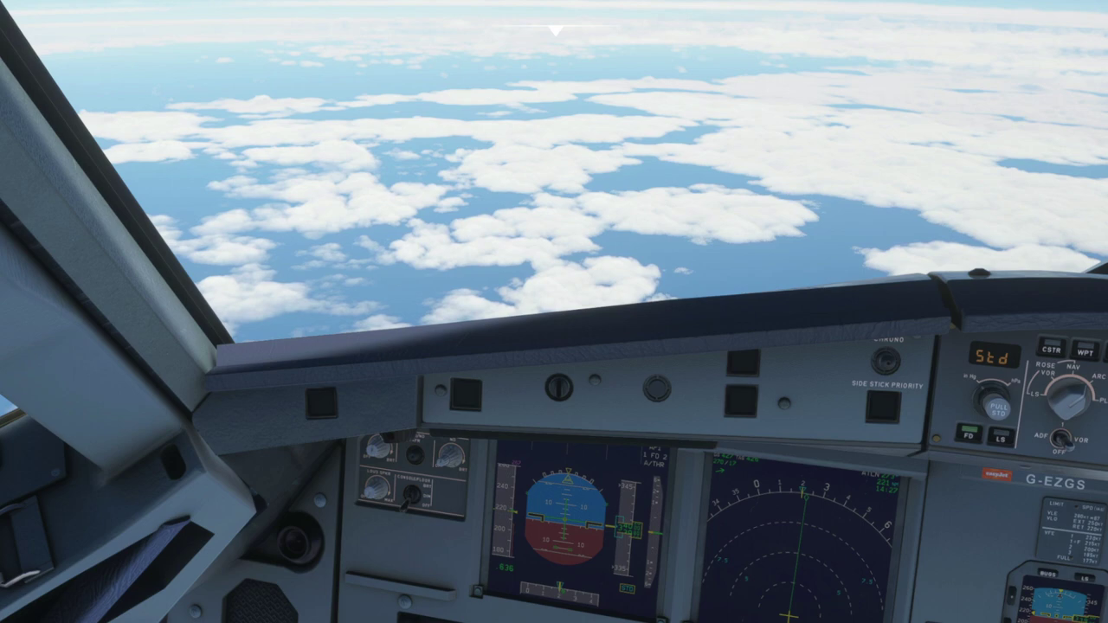
Step: Bring up the flight plan page on the captain's MCDU to check the current position along the route to KJFK
{"action": "scroll", "coordinate": [554, 312], "scroll_direction": "down", "scroll_amount": 5}
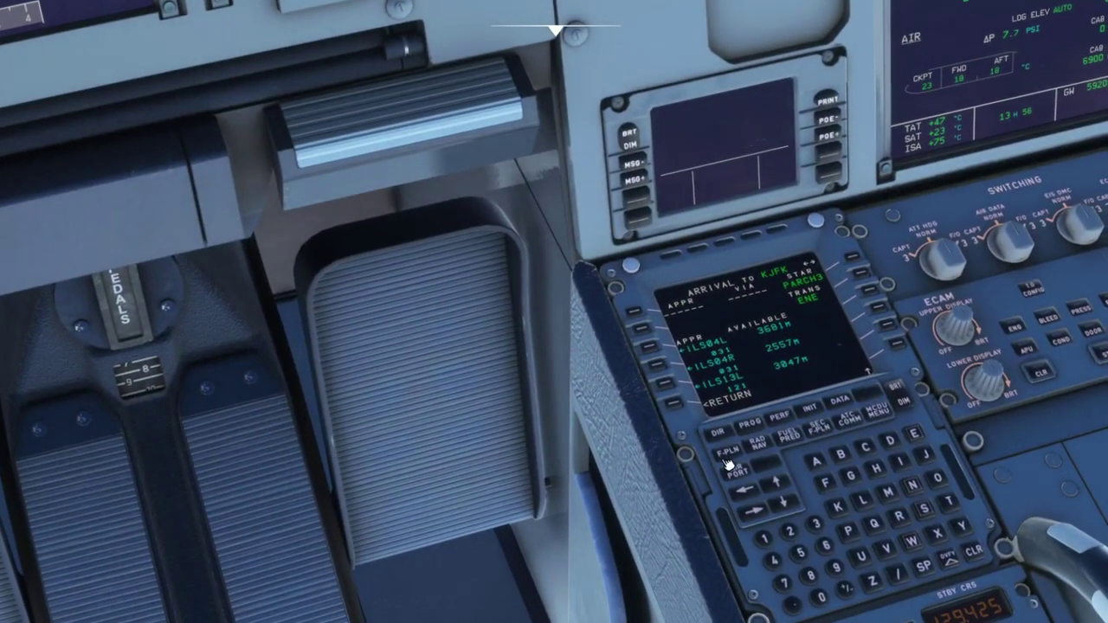
{"action": "left_click", "coordinate": [728, 451]}
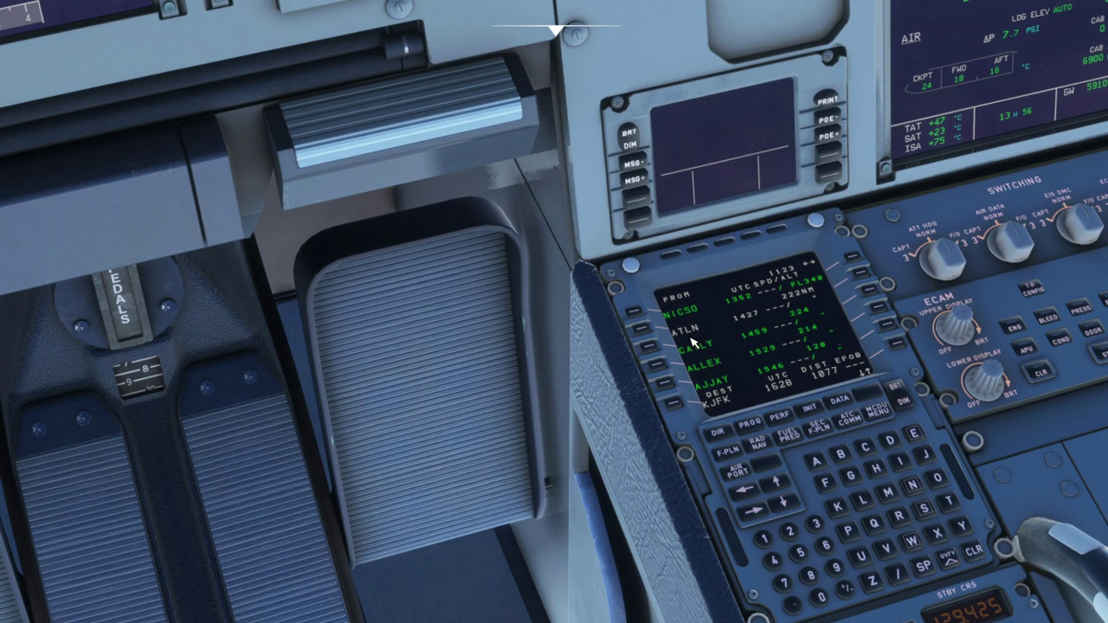
{"action": "key", "text": "ctrl+space"}
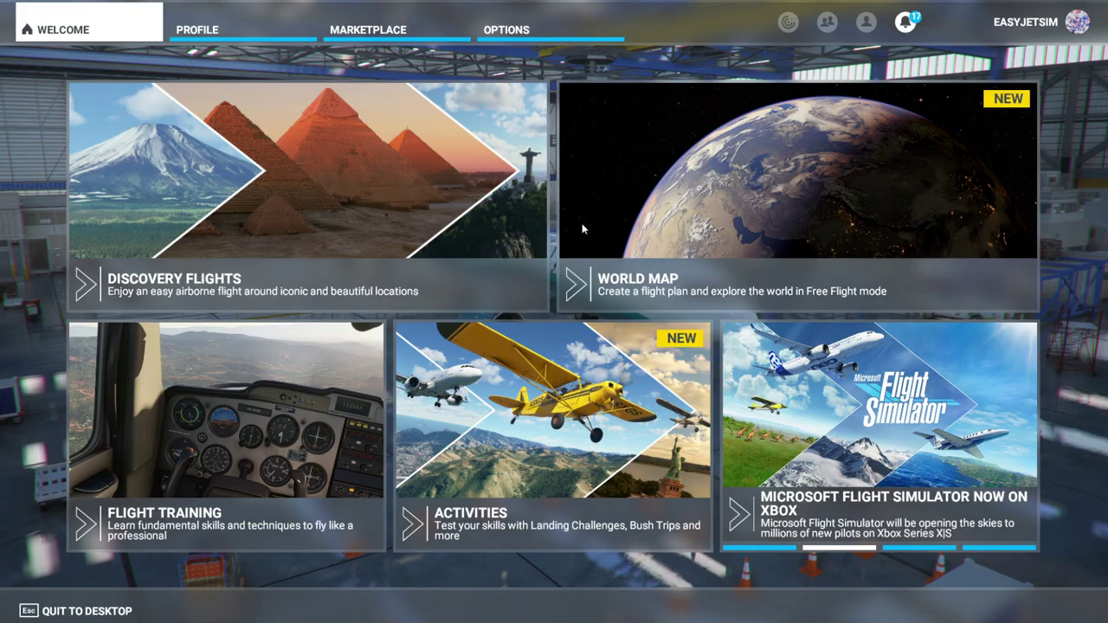
Step: Open the World Map and expand its extra options to expose the flight file loading function
{"action": "left_click", "coordinate": [656, 274]}
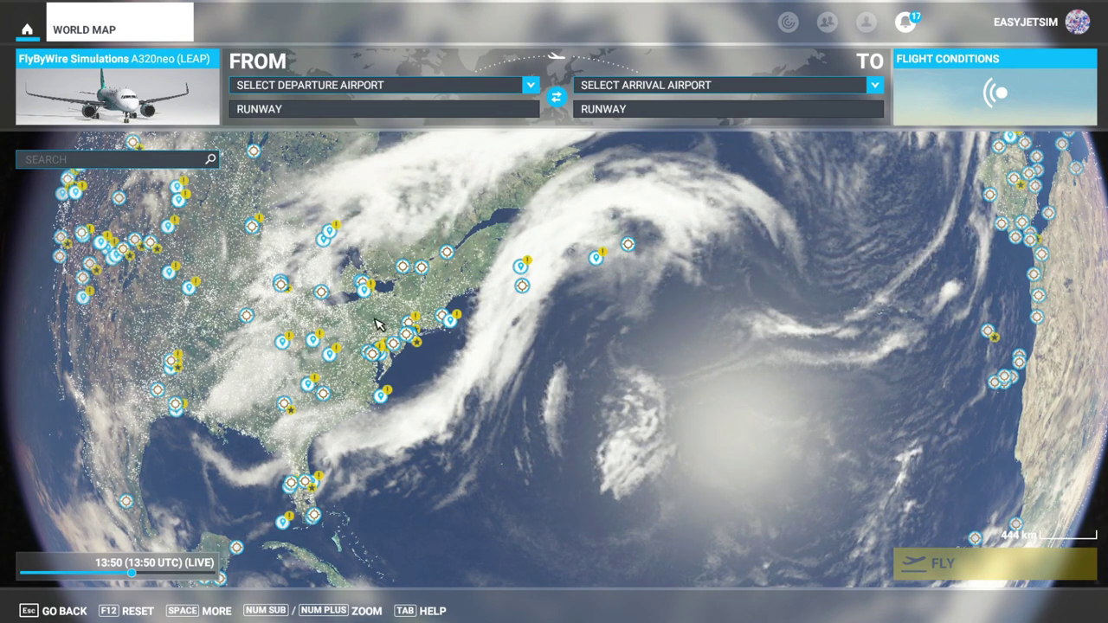
{"action": "left_click", "coordinate": [209, 611]}
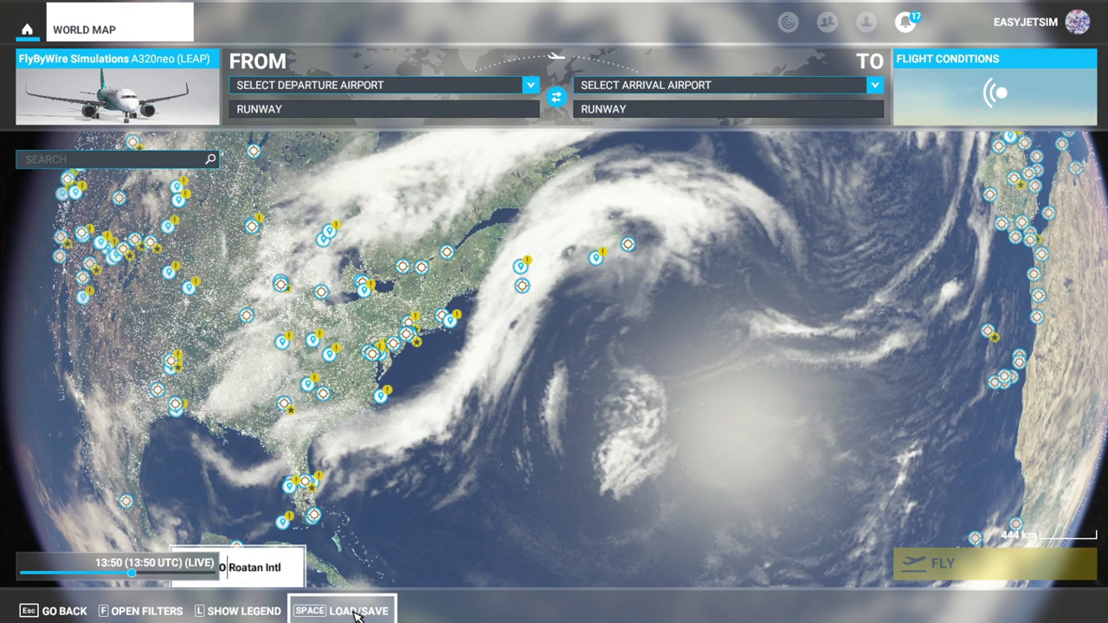
Step: Switch to the SimBrief briefing in the browser and locate the FS2020 flight plan download for EIDW to KJFK
{"action": "key", "text": "alt+Tab"}
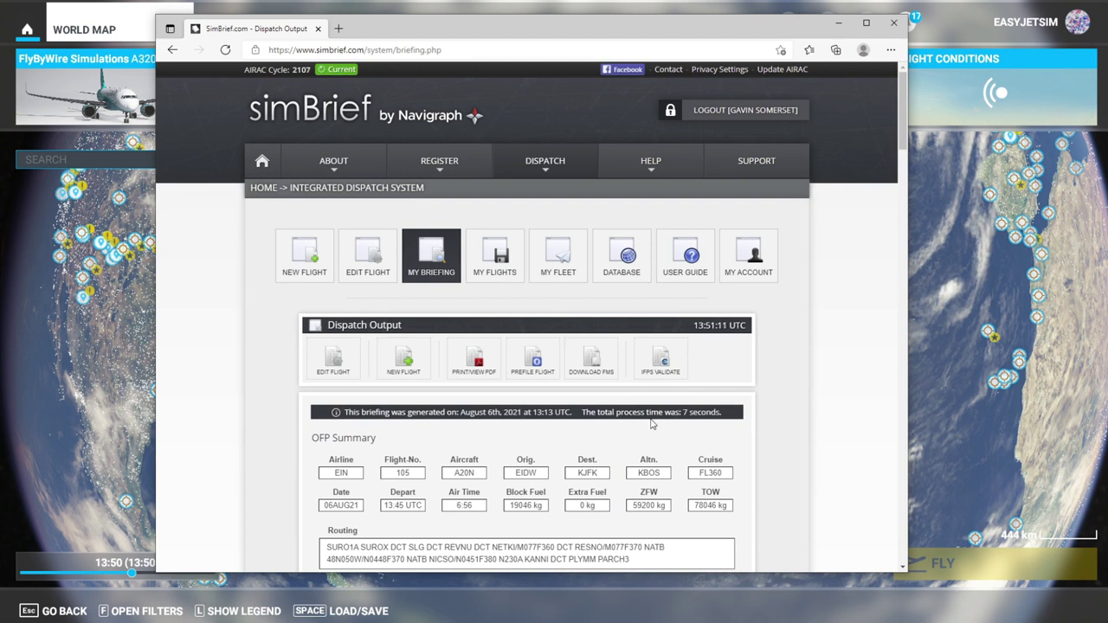
{"action": "left_click", "coordinate": [592, 367]}
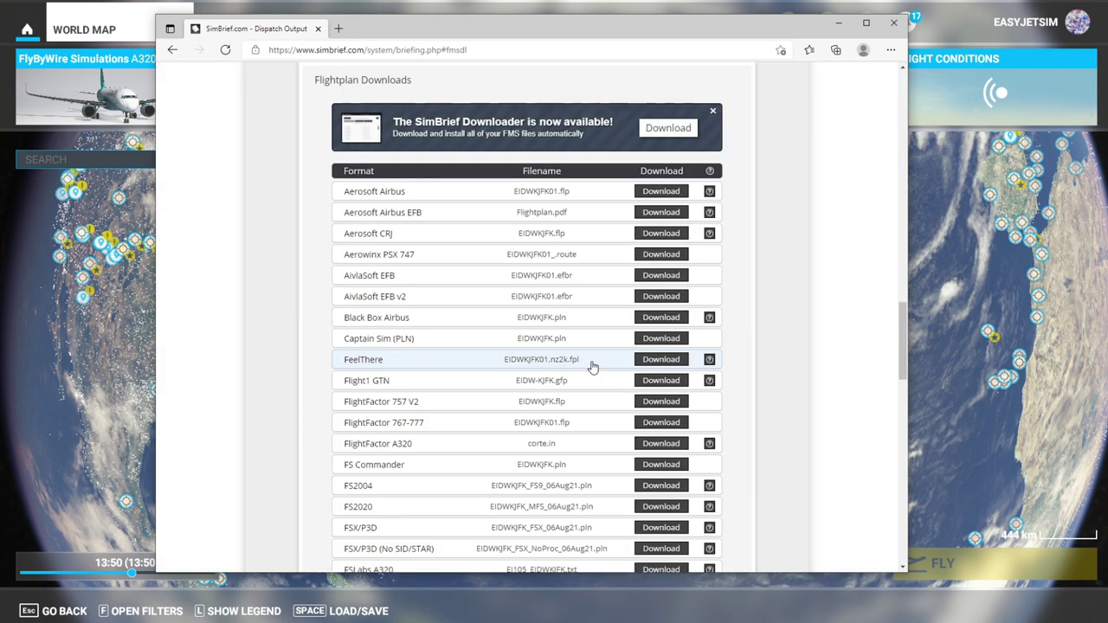
{"action": "scroll", "coordinate": [465, 417], "scroll_direction": "down", "scroll_amount": 2}
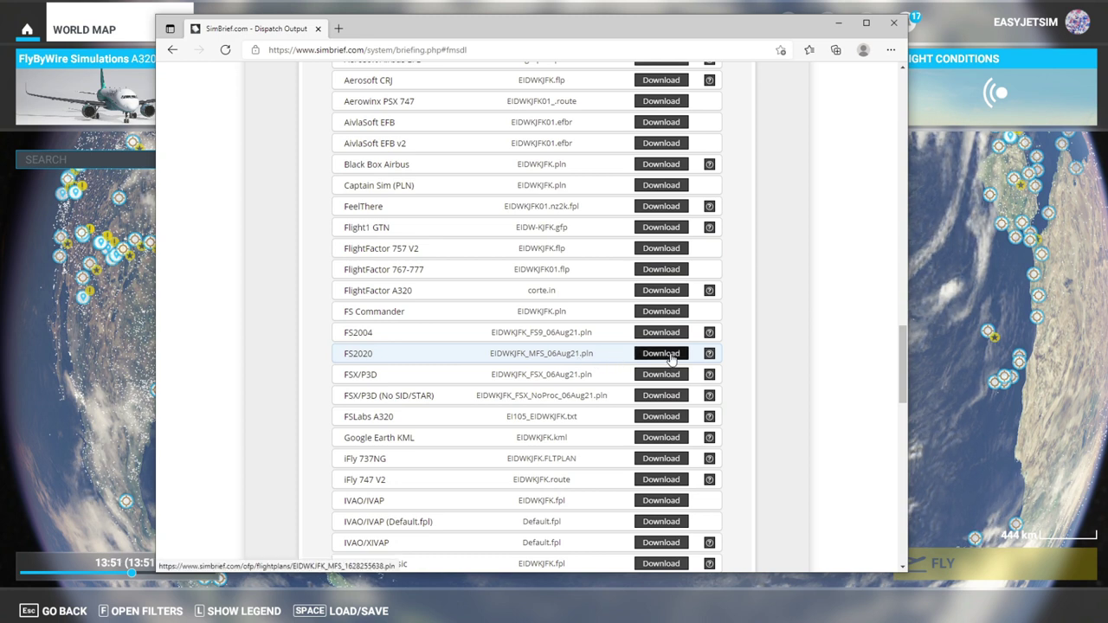
{"action": "left_click", "coordinate": [894, 23]}
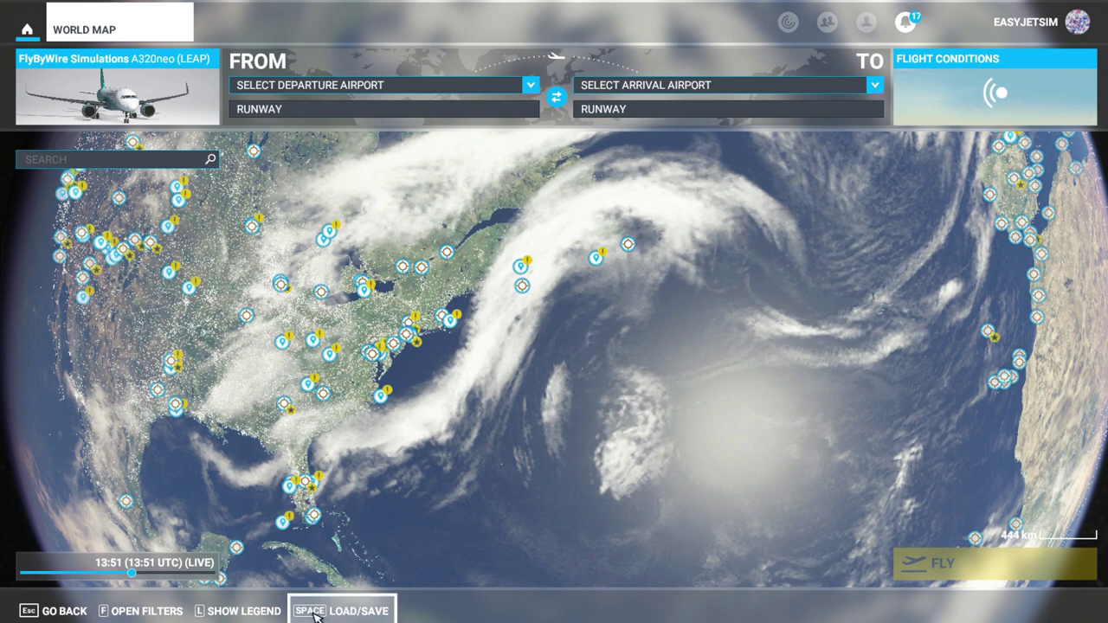
Step: Load the flight plan file EIDWKJFK_MFS_06Aug21.pln from the Downloads folder into the World Map
{"action": "left_click", "coordinate": [342, 615]}
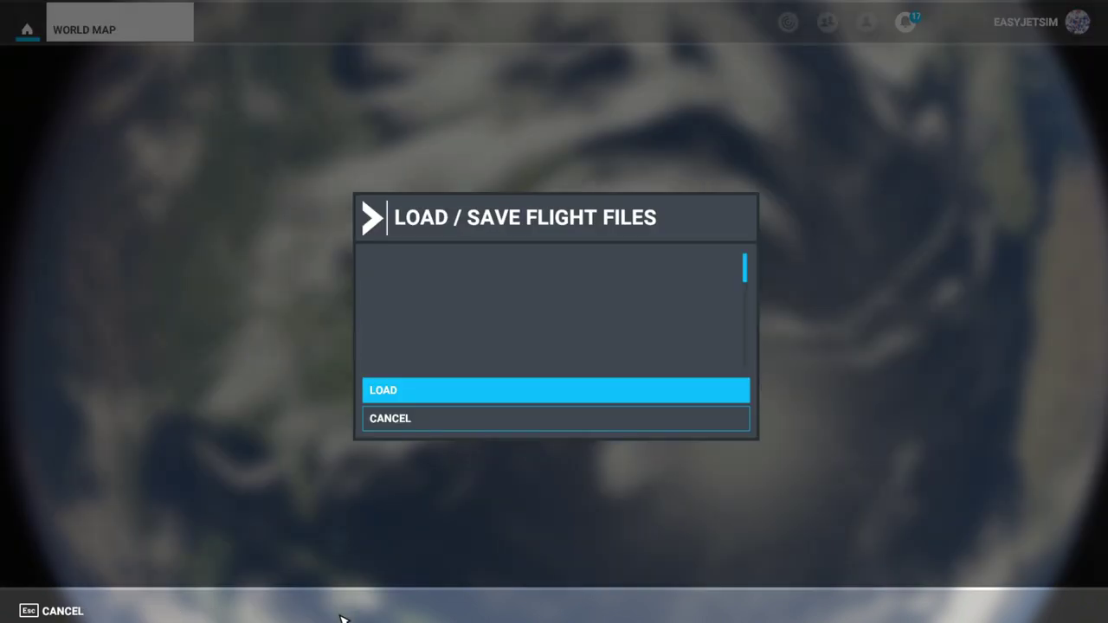
{"action": "left_click", "coordinate": [391, 395]}
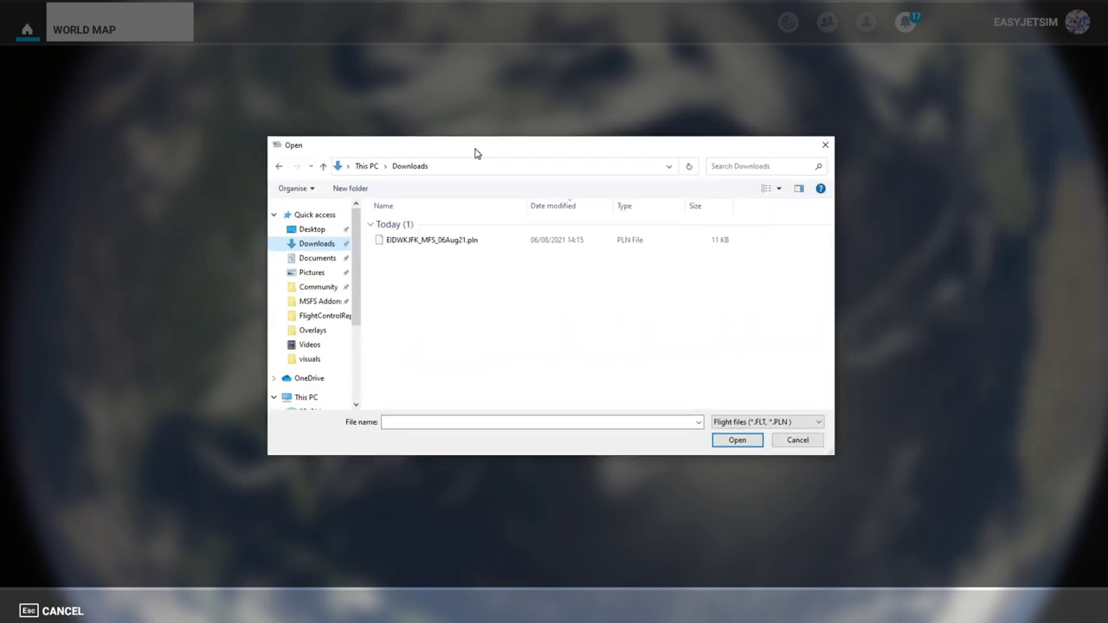
{"action": "double_click", "coordinate": [414, 243]}
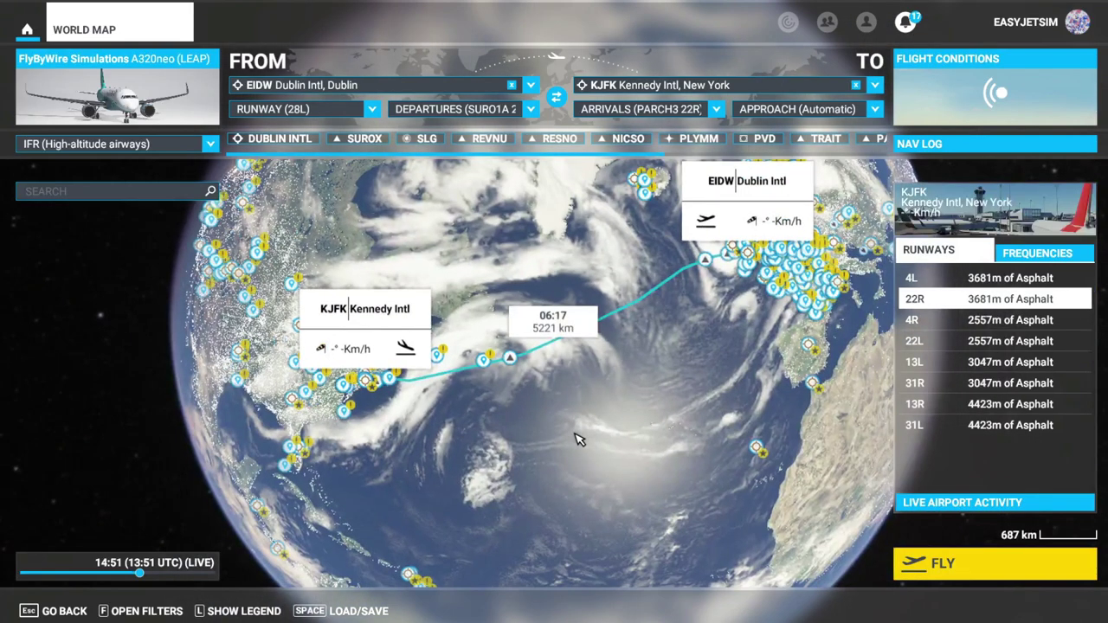
Step: Examine the western part of the loaded route on the map, checking the waypoints PLYMM, PVD and TRAIT
{"action": "left_click_drag", "start_coordinate": [508, 428], "coordinate": [584, 407]}
{"action": "scroll", "coordinate": [571, 360], "scroll_direction": "up", "scroll_amount": 1}
{"action": "scroll", "coordinate": [572, 360], "scroll_direction": "up", "scroll_amount": 5}
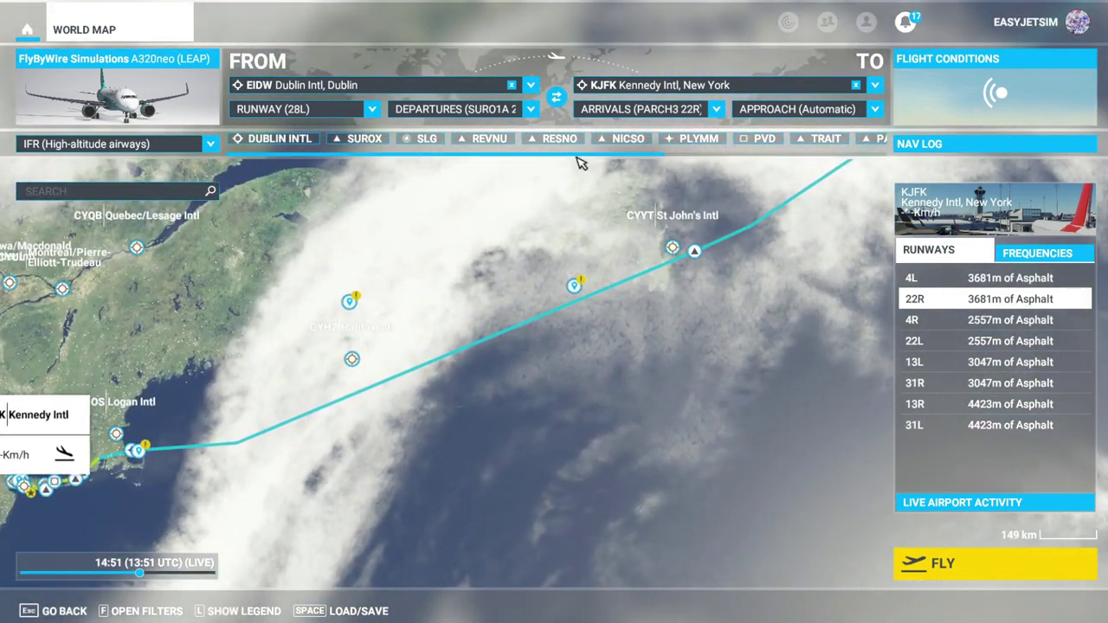
{"action": "left_click_drag", "start_coordinate": [663, 154], "coordinate": [889, 158]}
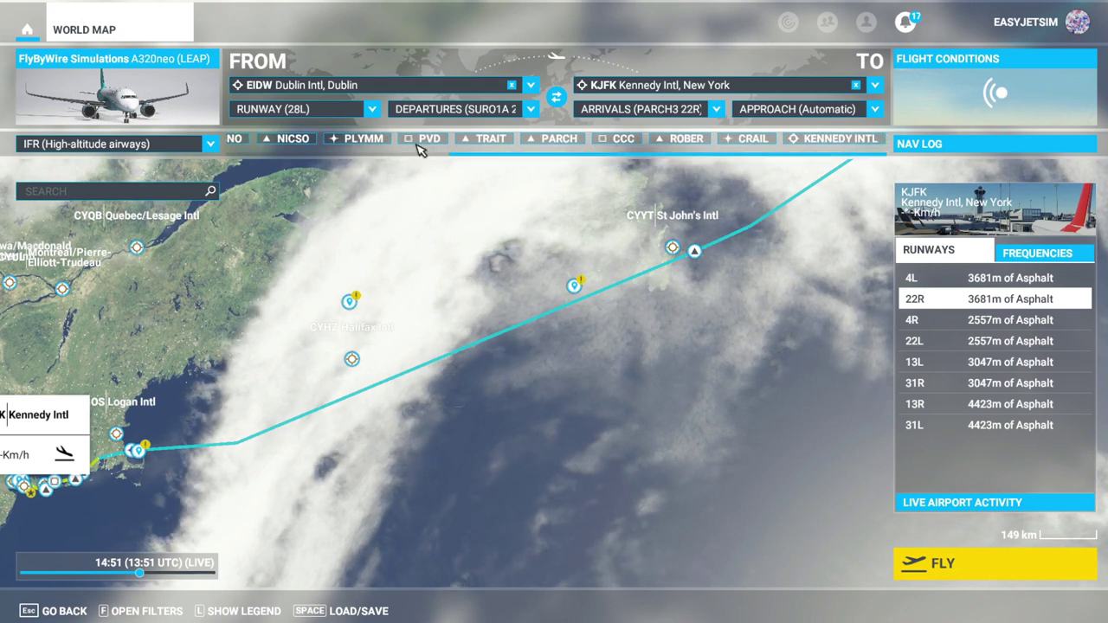
{"action": "left_click", "coordinate": [360, 143]}
{"action": "left_click", "coordinate": [428, 141]}
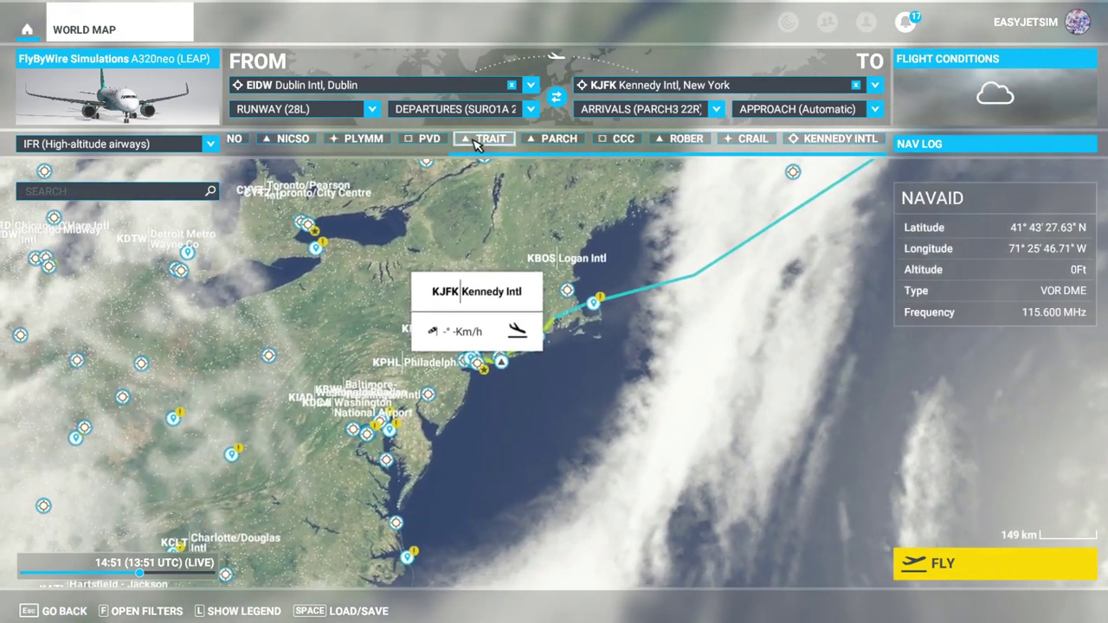
{"action": "left_click", "coordinate": [486, 142]}
{"action": "left_click", "coordinate": [360, 140]}
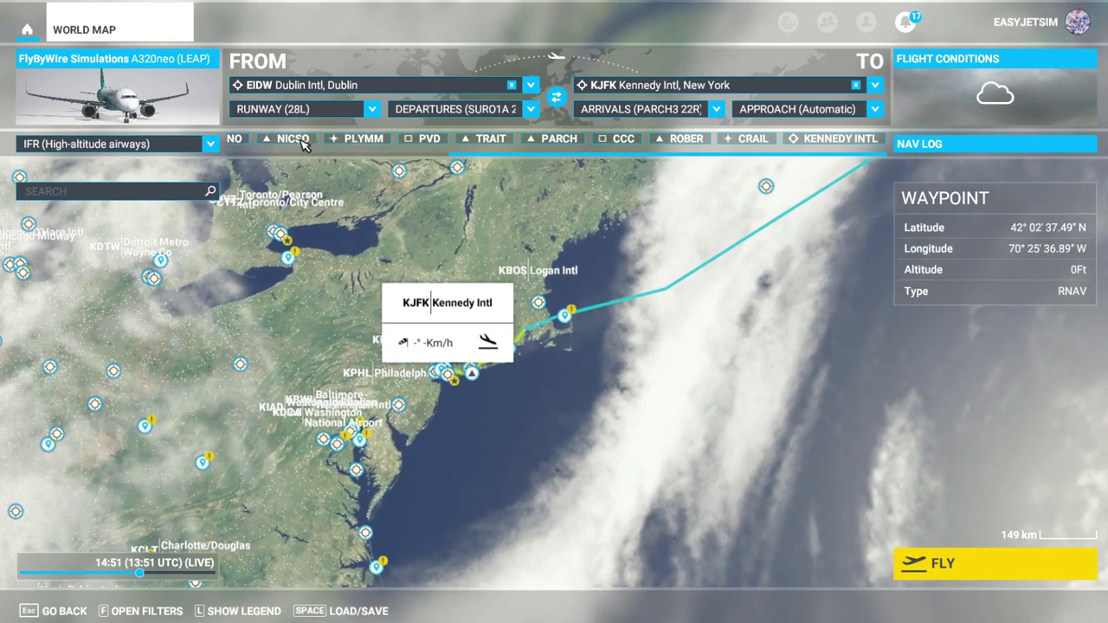
Step: Set the waypoint NICSO as the departure point and launch the flight airborne from there
{"action": "left_click", "coordinate": [301, 141]}
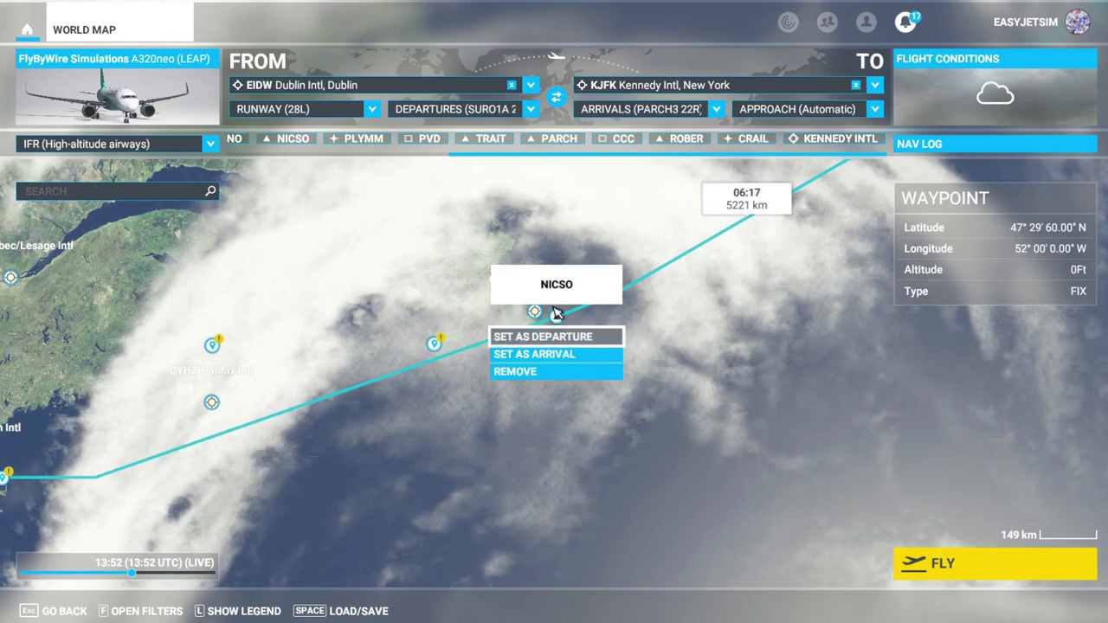
{"action": "left_click", "coordinate": [585, 344]}
{"action": "left_click_drag", "start_coordinate": [843, 317], "coordinate": [673, 376]}
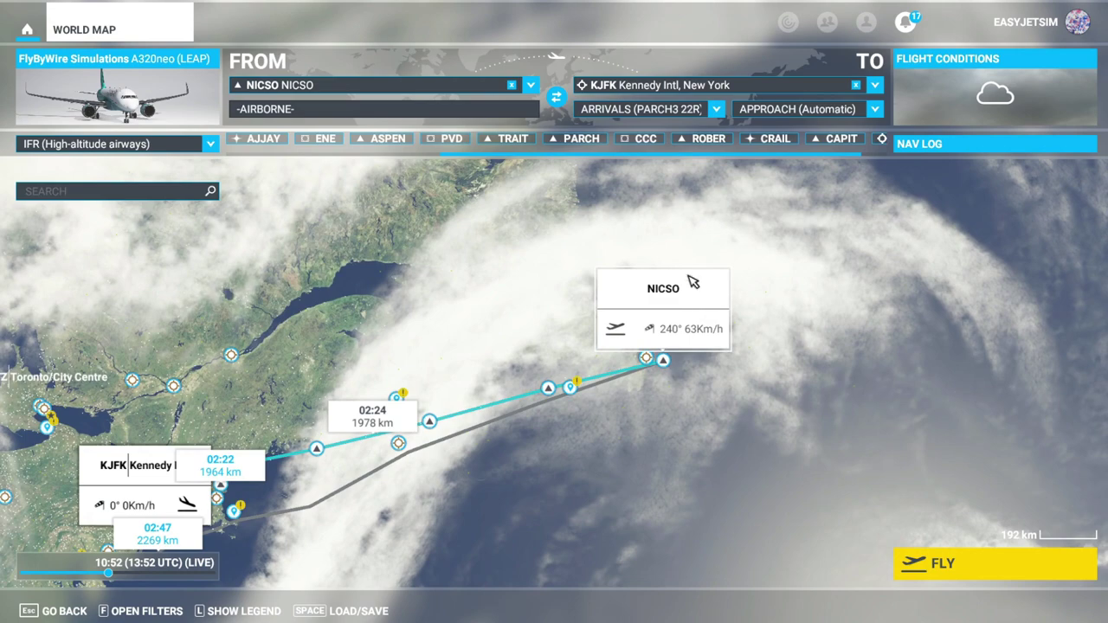
{"action": "left_click", "coordinate": [940, 573]}
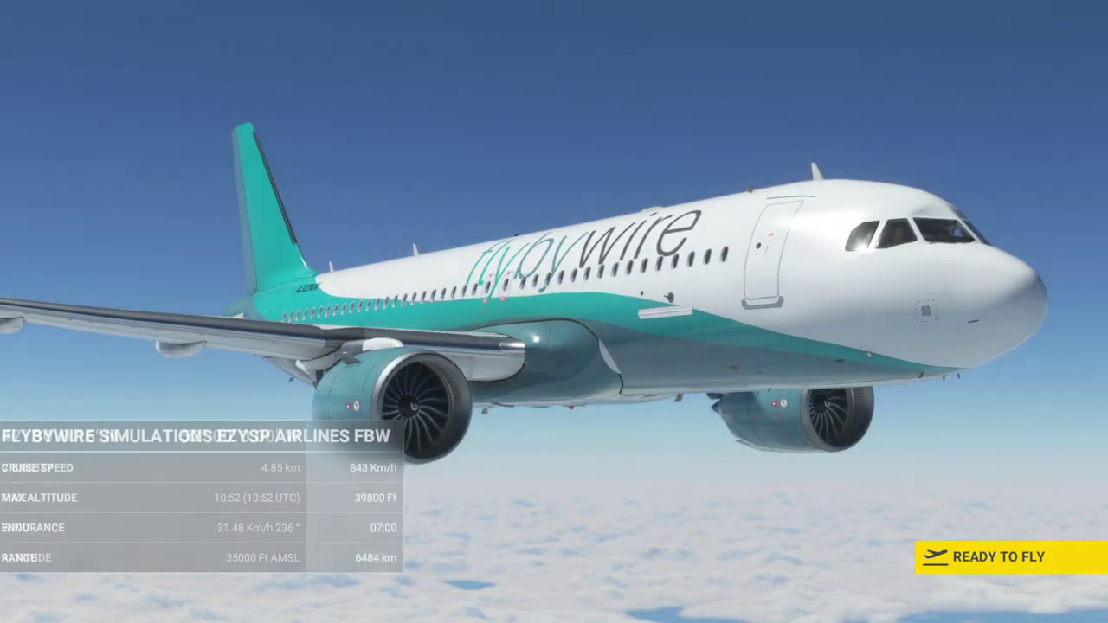
{"action": "left_click", "coordinate": [975, 554]}
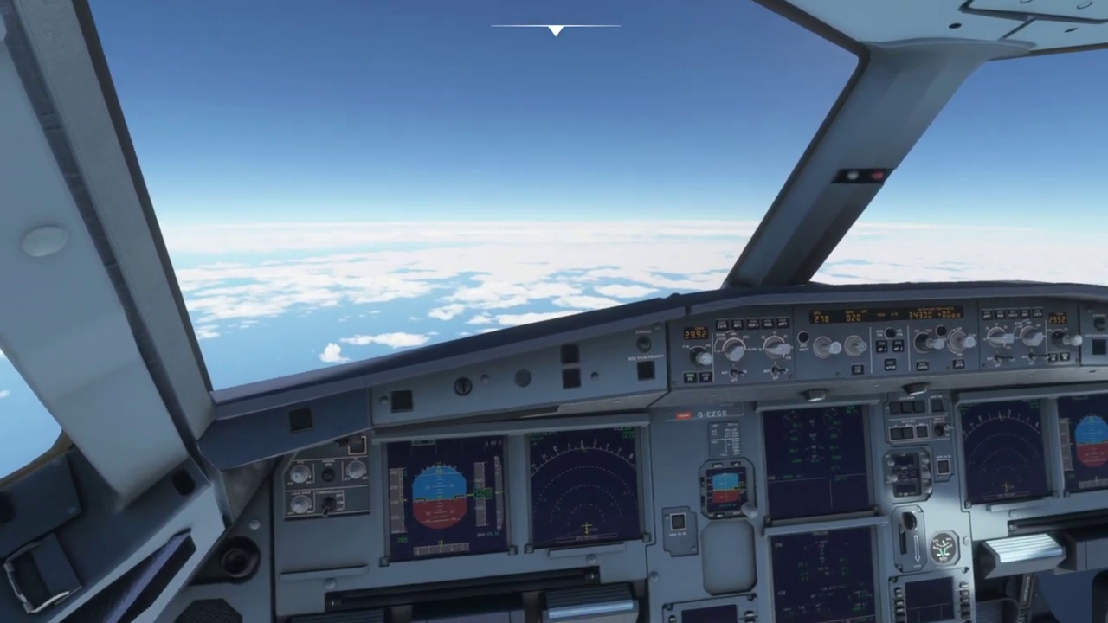
Step: Start an open altitude change to 34000 ft on the autopilot and set the captain's altimeter to standard pressure
{"action": "scroll", "coordinate": [630, 247], "scroll_direction": "up", "scroll_amount": 2}
{"action": "scroll", "coordinate": [631, 247], "scroll_direction": "up", "scroll_amount": 4}
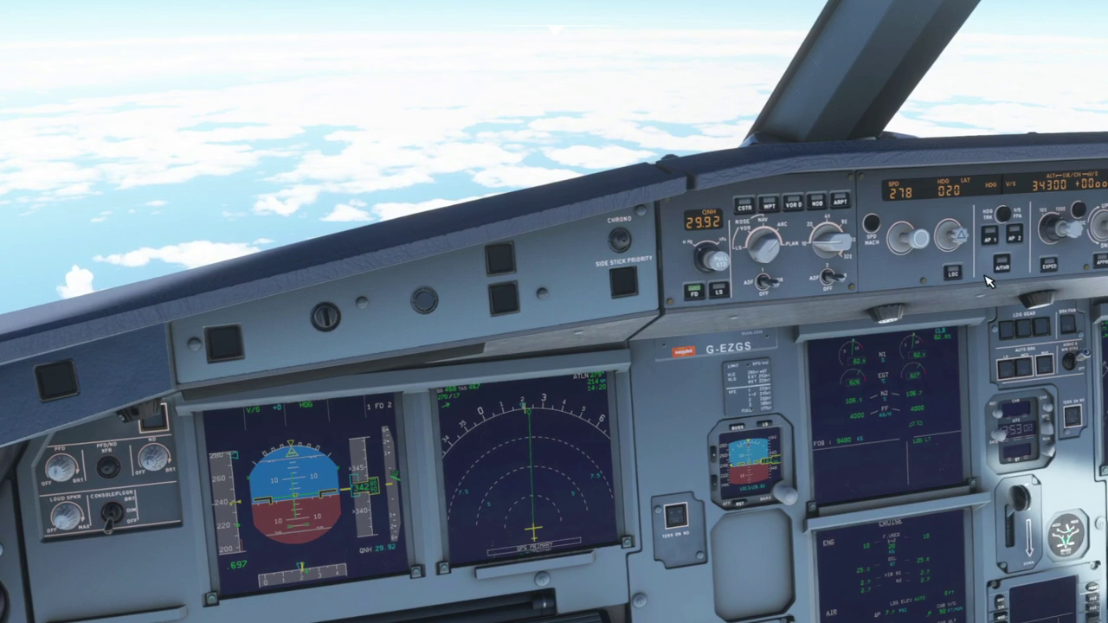
{"action": "left_click_drag", "start_coordinate": [891, 341], "coordinate": [775, 337]}
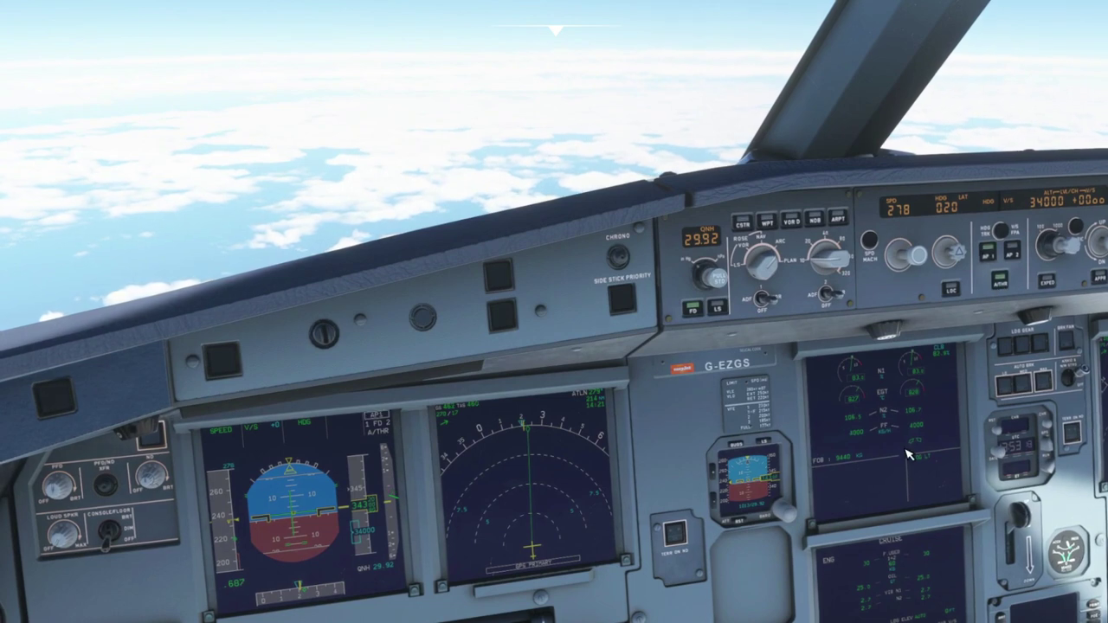
{"action": "left_click", "coordinate": [1072, 252]}
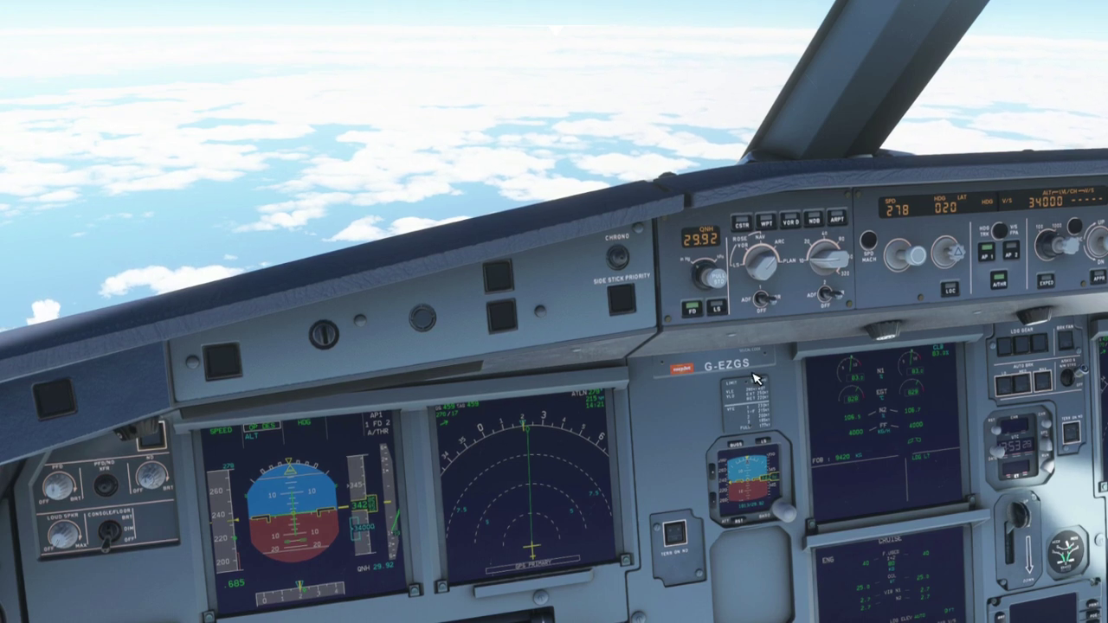
{"action": "left_click", "coordinate": [717, 286]}
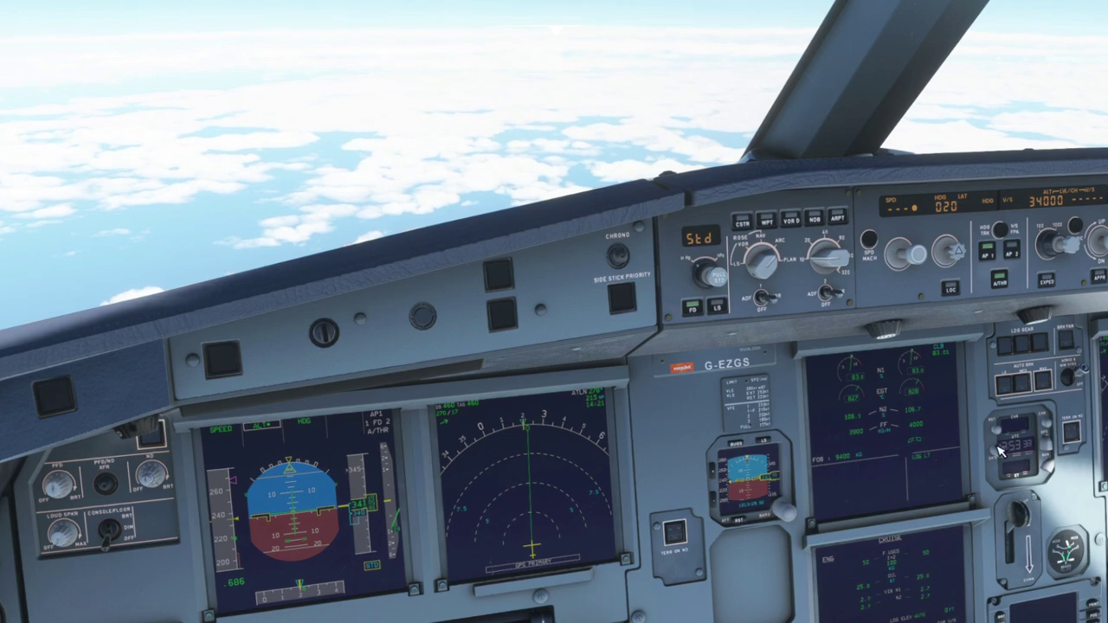
Step: Adjust the exterior light switches on the overhead panel and return to the forward cockpit view
{"action": "left_click_drag", "start_coordinate": [773, 421], "coordinate": [838, 337]}
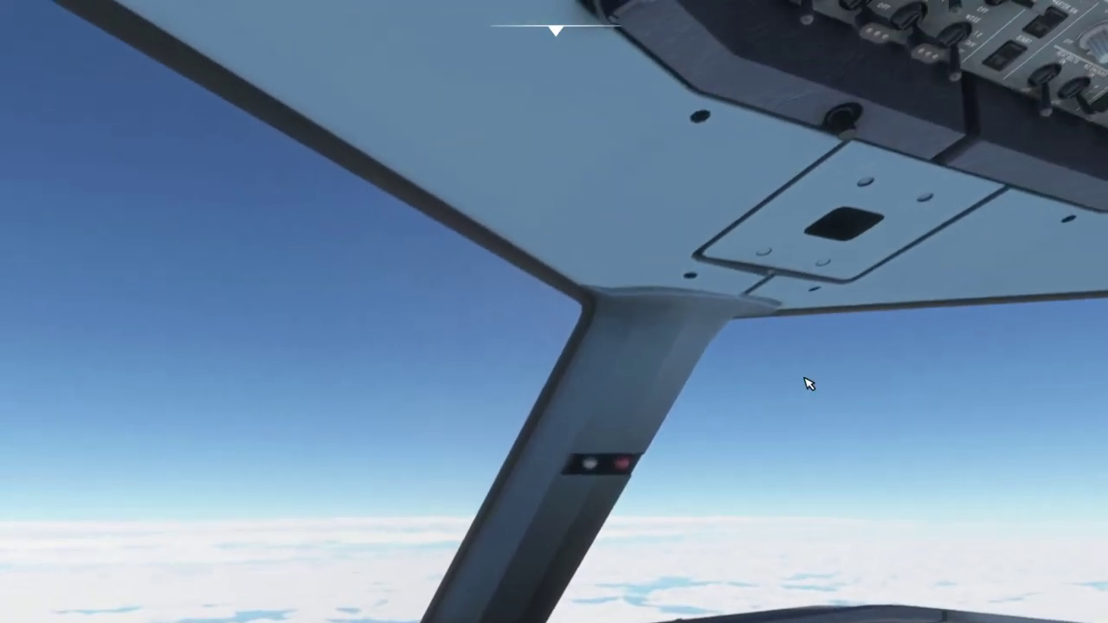
{"action": "left_click", "coordinate": [815, 144]}
{"action": "left_click", "coordinate": [857, 141]}
{"action": "left_click", "coordinate": [808, 44]}
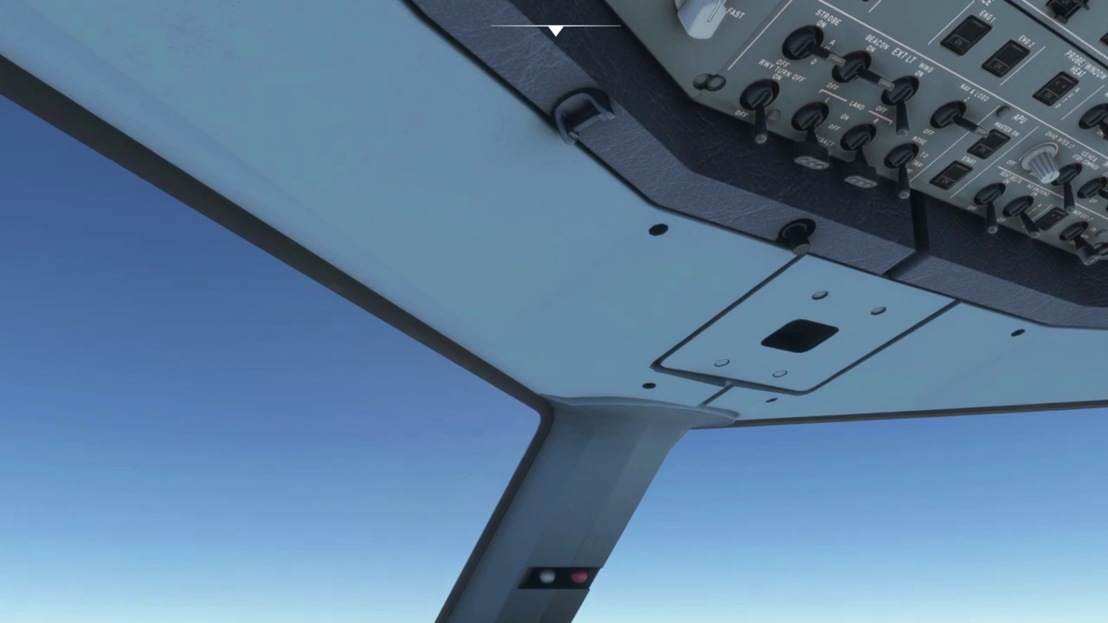
{"action": "key", "text": "ctrl+space"}
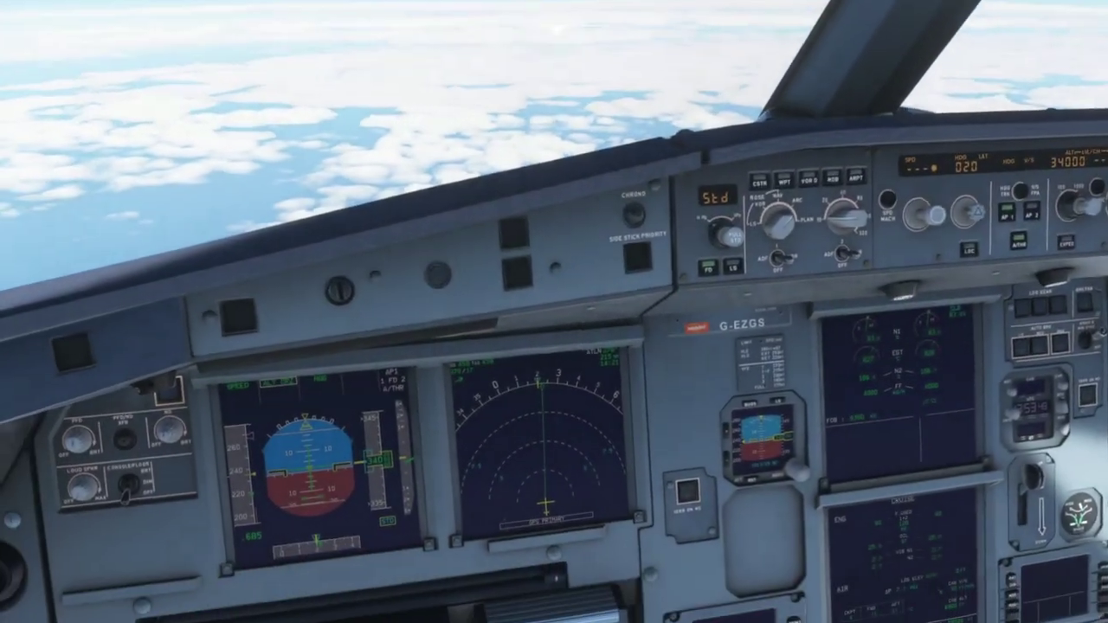
Step: Open the MCDU's flight plan page, page through the first waypoints after NICSO and clear the scratchpad message
{"action": "key", "text": "ctrl+space"}
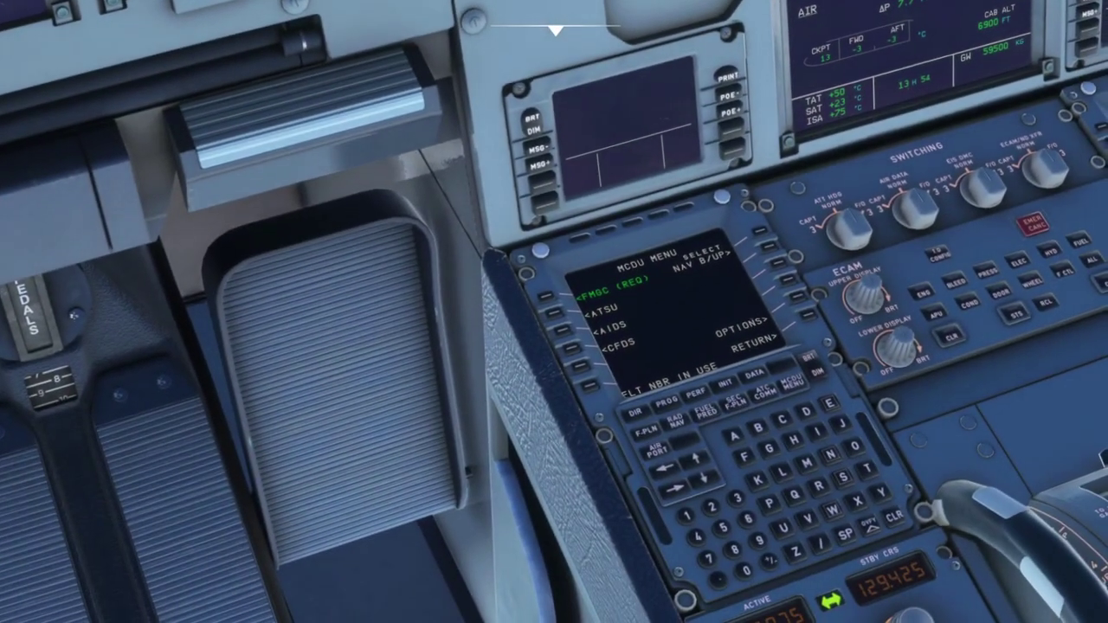
{"action": "left_click", "coordinate": [647, 442]}
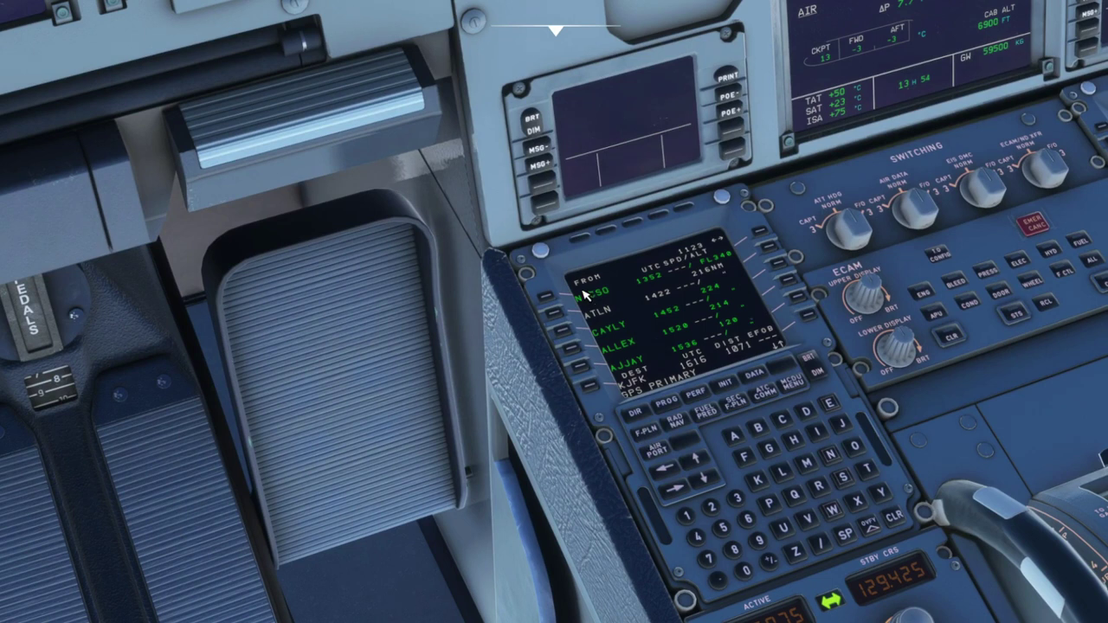
{"action": "left_click", "coordinate": [699, 464]}
{"action": "left_click", "coordinate": [700, 463]}
{"action": "left_click", "coordinate": [714, 487]}
{"action": "left_click", "coordinate": [714, 486]}
{"action": "left_click", "coordinate": [715, 486]}
{"action": "left_click", "coordinate": [714, 486]}
{"action": "left_click", "coordinate": [714, 487]}
{"action": "left_click", "coordinate": [714, 486]}
{"action": "left_click", "coordinate": [901, 518]}
{"action": "left_click", "coordinate": [901, 519]}
Step: Step through the MCDU flight plan to KJFK and open its arrival page to check the approach and STAR
{"action": "left_click", "coordinate": [700, 464]}
{"action": "left_click", "coordinate": [700, 464]}
{"action": "left_click", "coordinate": [700, 464]}
{"action": "left_click", "coordinate": [701, 464]}
{"action": "left_click", "coordinate": [700, 464]}
{"action": "left_click", "coordinate": [700, 464]}
{"action": "left_click", "coordinate": [701, 465]}
{"action": "left_click", "coordinate": [701, 465]}
{"action": "left_click", "coordinate": [700, 465]}
{"action": "left_click", "coordinate": [701, 465]}
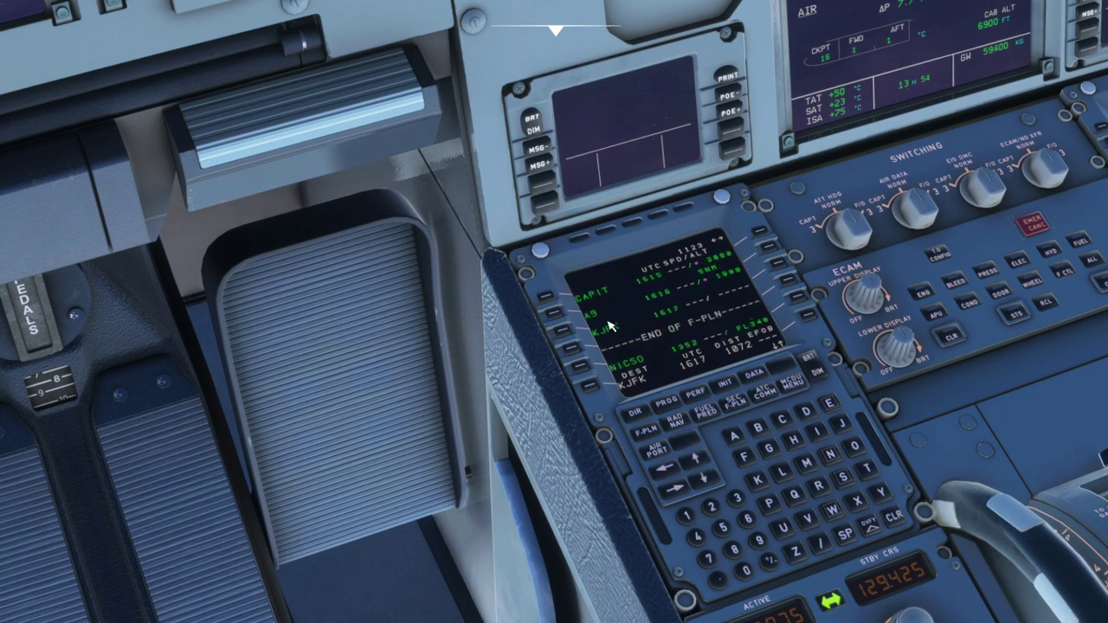
{"action": "left_click", "coordinate": [708, 480]}
{"action": "left_click", "coordinate": [710, 483]}
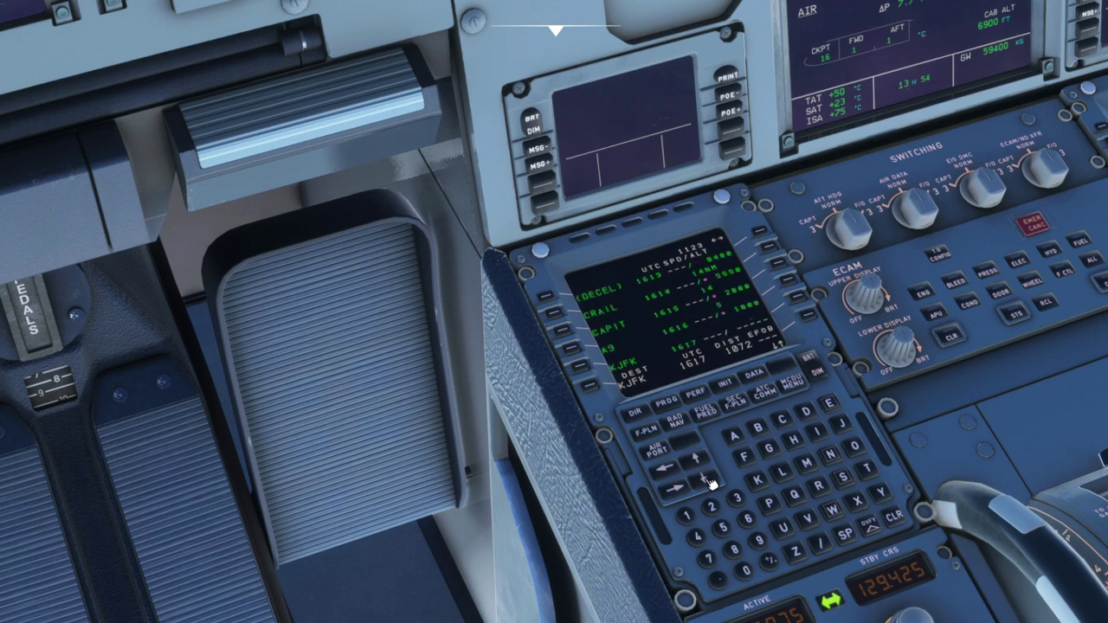
{"action": "left_click", "coordinate": [624, 367]}
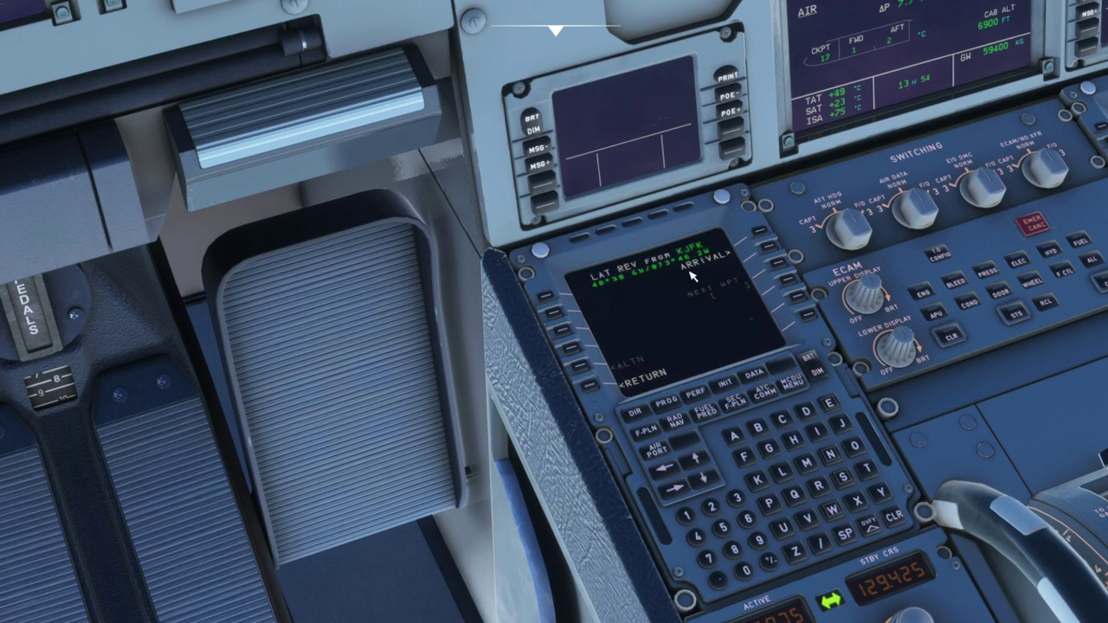
{"action": "left_click", "coordinate": [767, 234]}
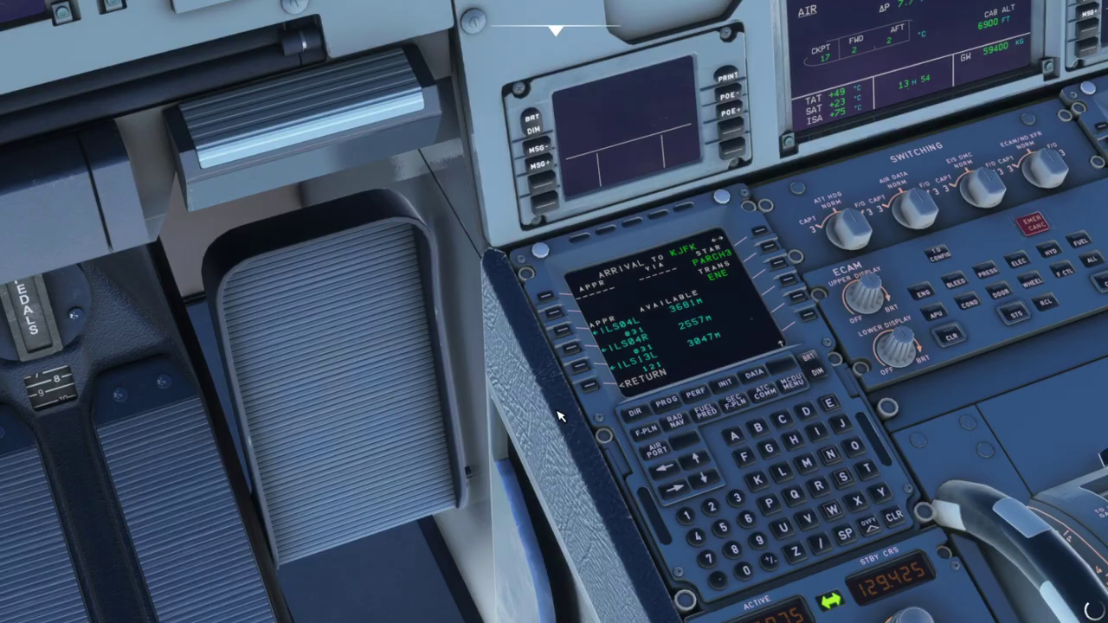
{"action": "scroll", "coordinate": [558, 417], "scroll_direction": "down", "scroll_amount": 5}
{"action": "left_click_drag", "start_coordinate": [555, 417], "coordinate": [519, 321]}
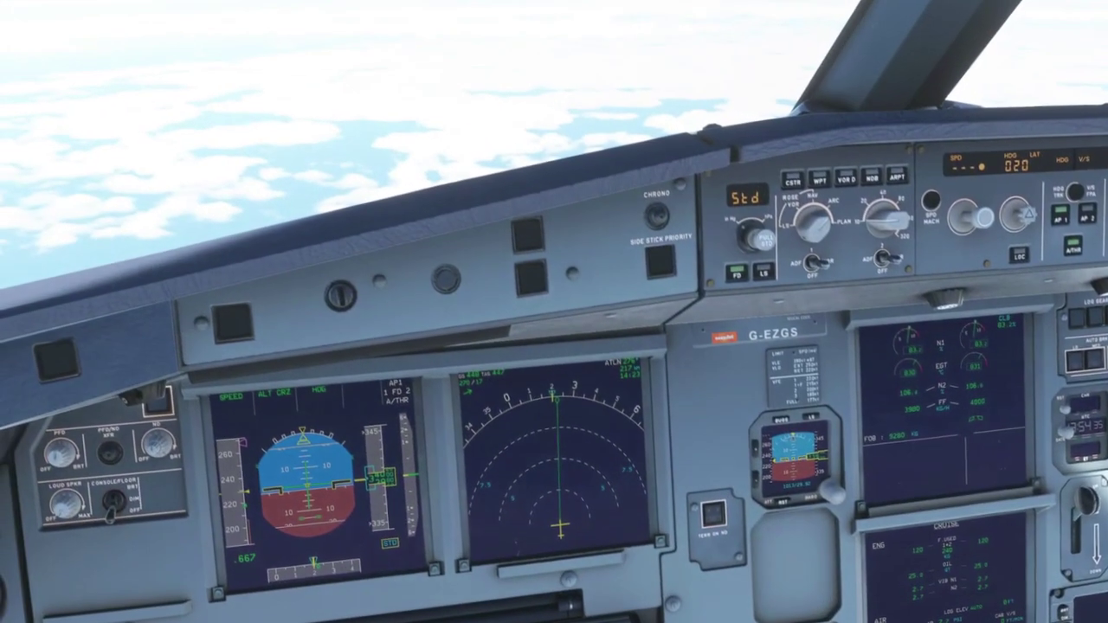
{"action": "left_click_drag", "start_coordinate": [796, 519], "coordinate": [759, 419]}
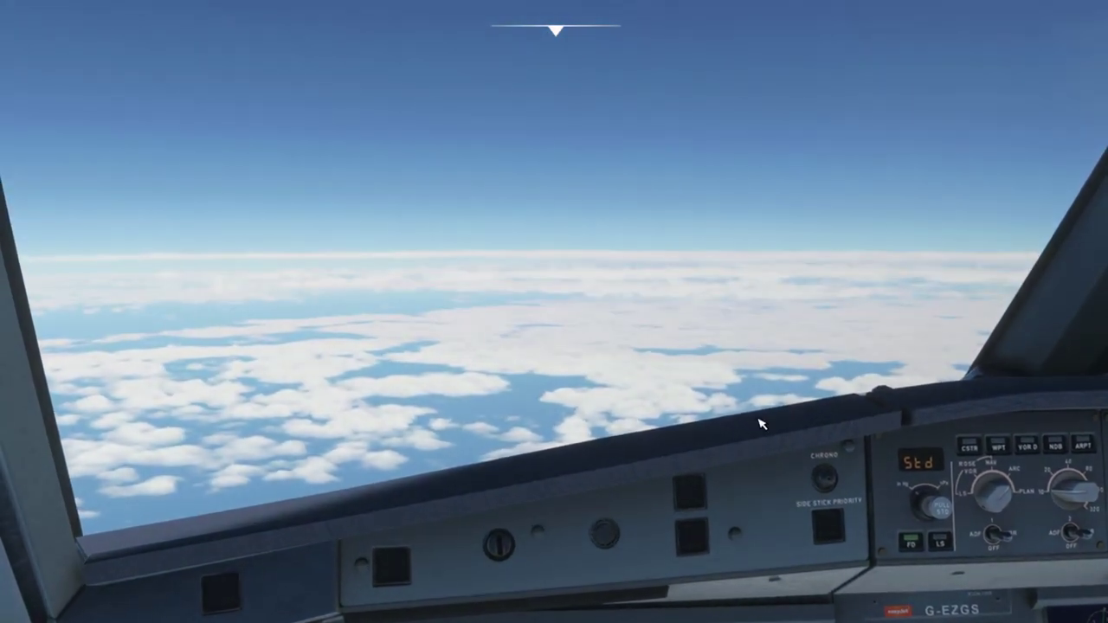
{"action": "key", "text": "alt+1"}
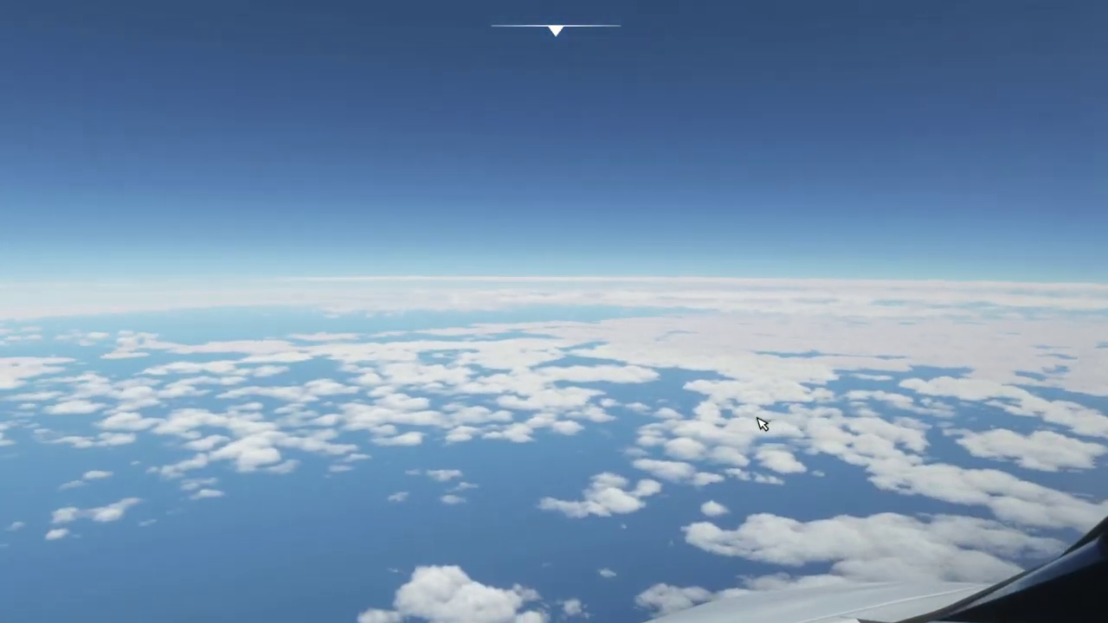